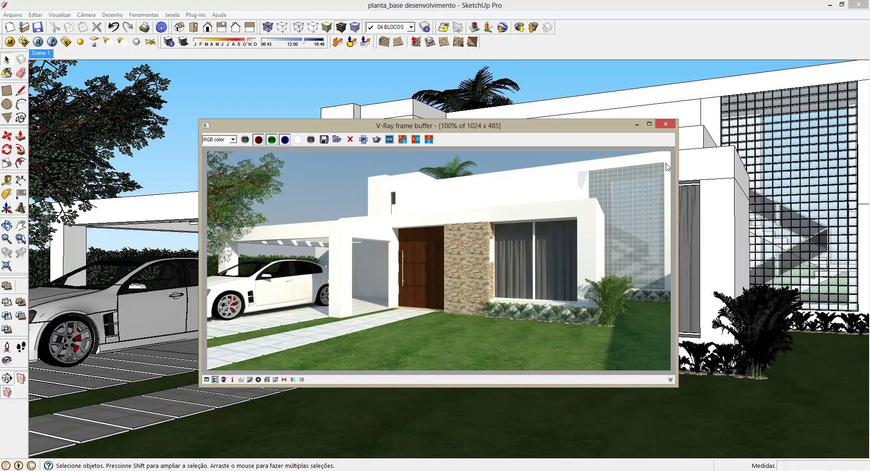
Step: Close the V-Ray frame buffer showing the house render
click(667, 125)
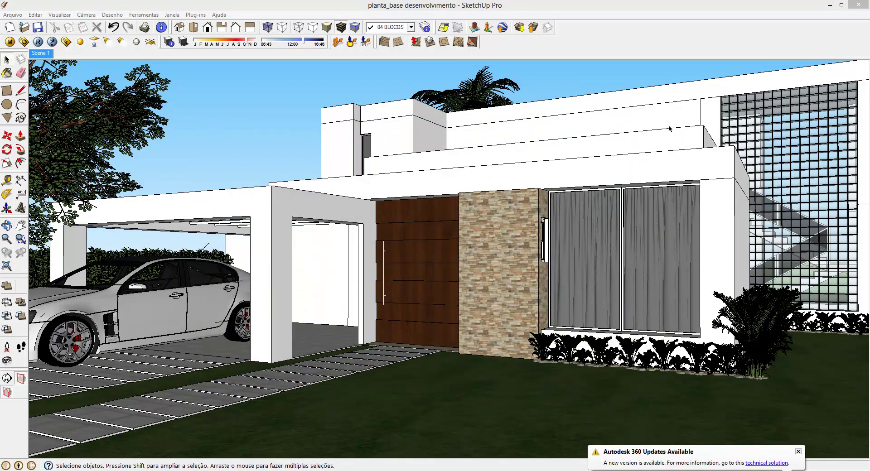
Step: Dismiss the update notice and expand the Camera section in V-Ray Options
click(799, 452)
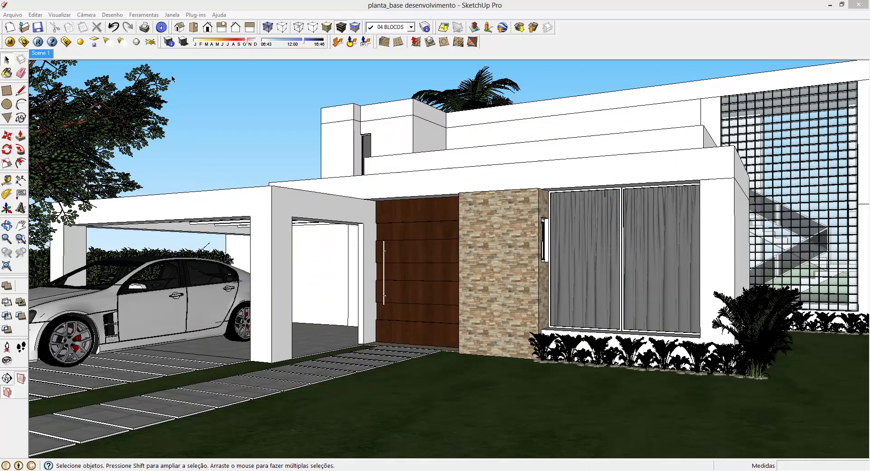
click(24, 42)
click(461, 224)
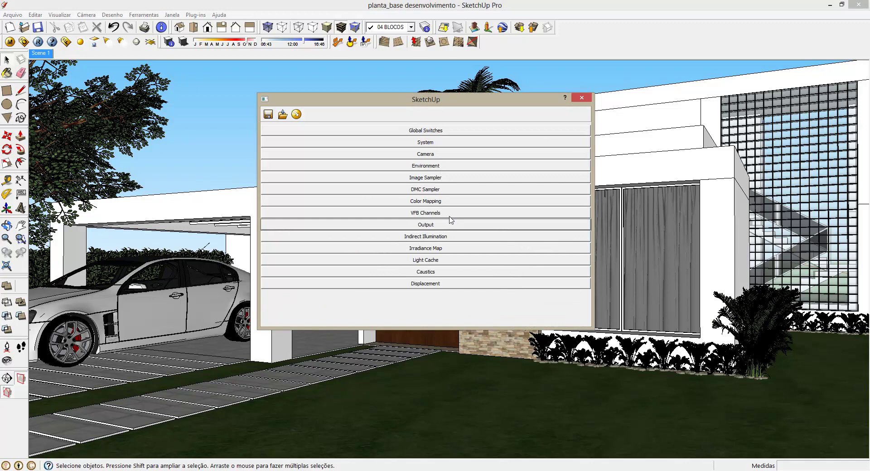
click(441, 157)
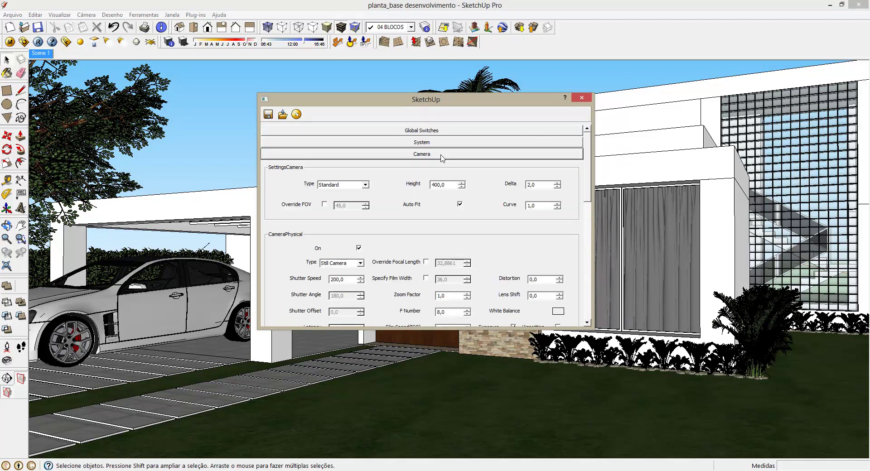
drag(590, 156, 590, 169)
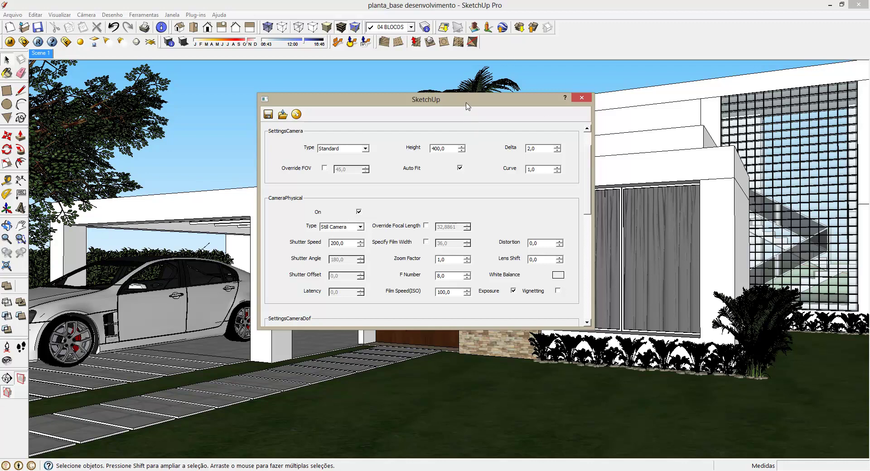
Step: Change the camera F Number from 8 to 12 and close V-Ray Options
mouse_move(468, 102)
mouse_down()
mouse_move(445, 84)
mouse_move(451, 80)
mouse_up()
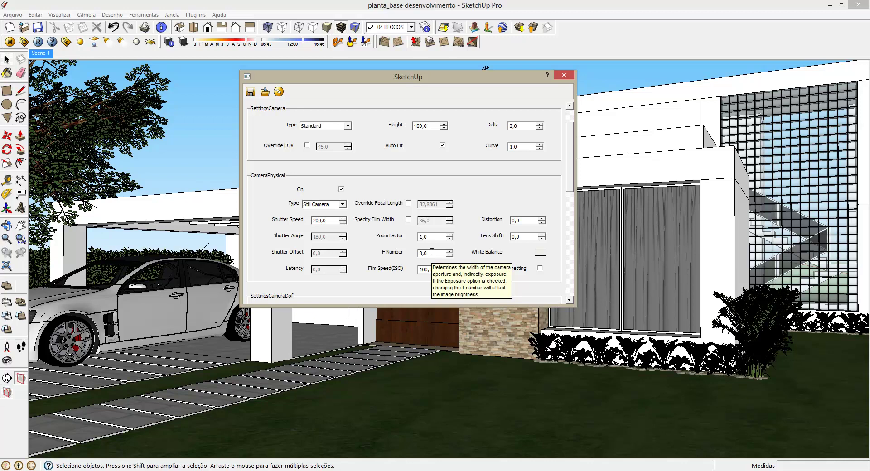
drag(434, 253, 419, 253)
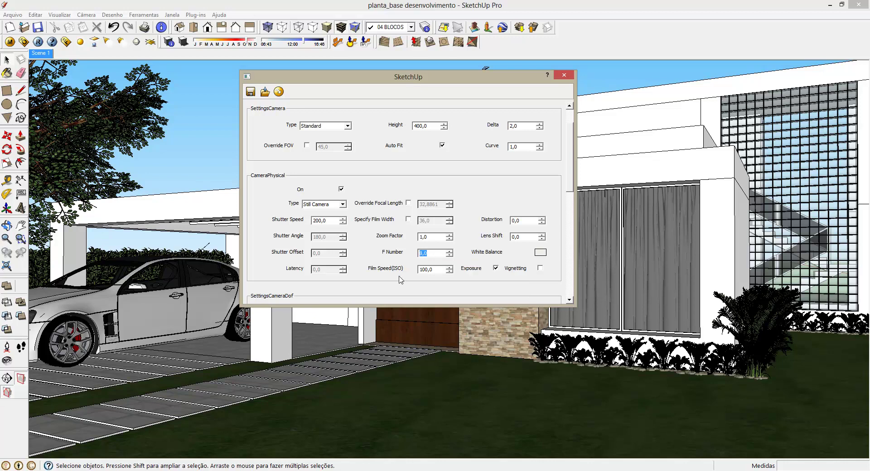
text(12)
key(Return)
click(563, 76)
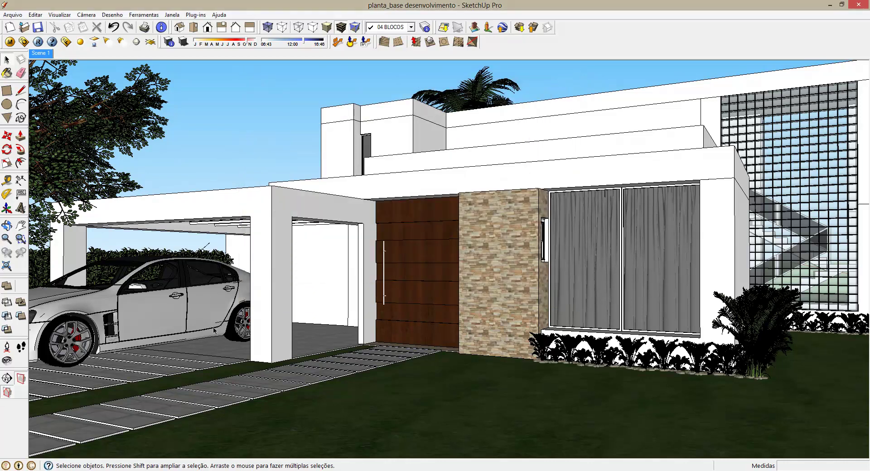
Step: Re-render the house with F Number 12, then bring up the Layers list
click(65, 43)
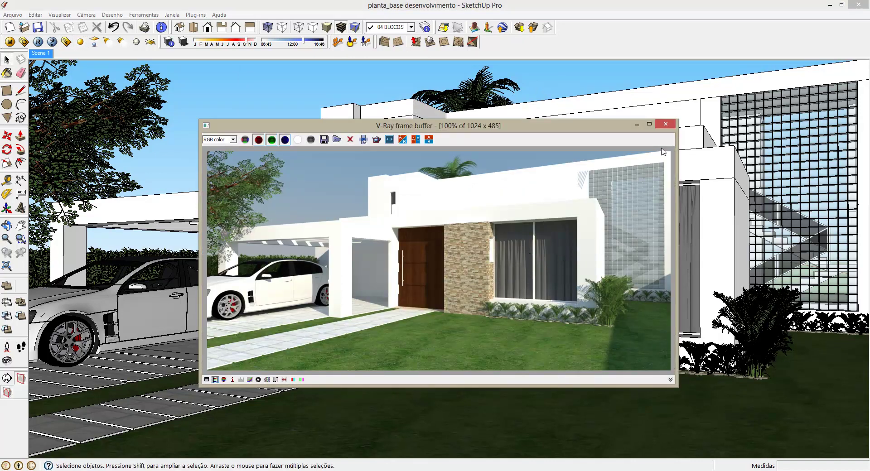
click(665, 124)
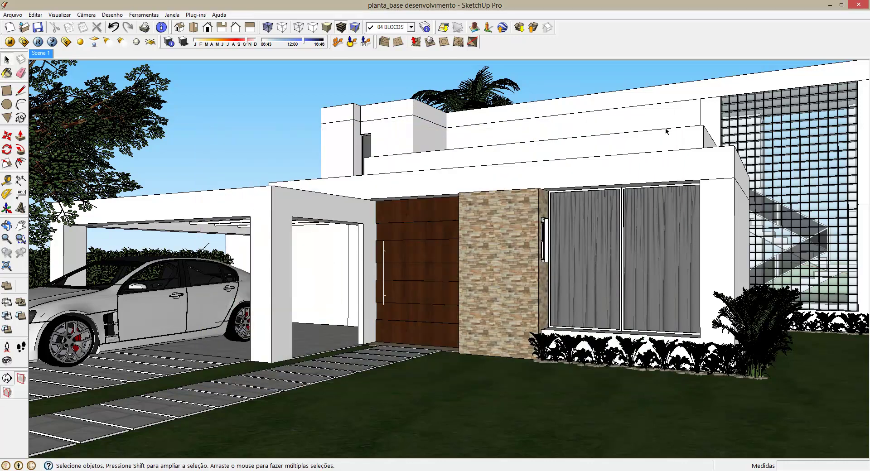
click(425, 27)
Step: Hide the 05 VEGETAÇÃO, 06 VEGETAÇÃO 2 and 02 ESQUADRIAS layers
drag(79, 27, 191, 65)
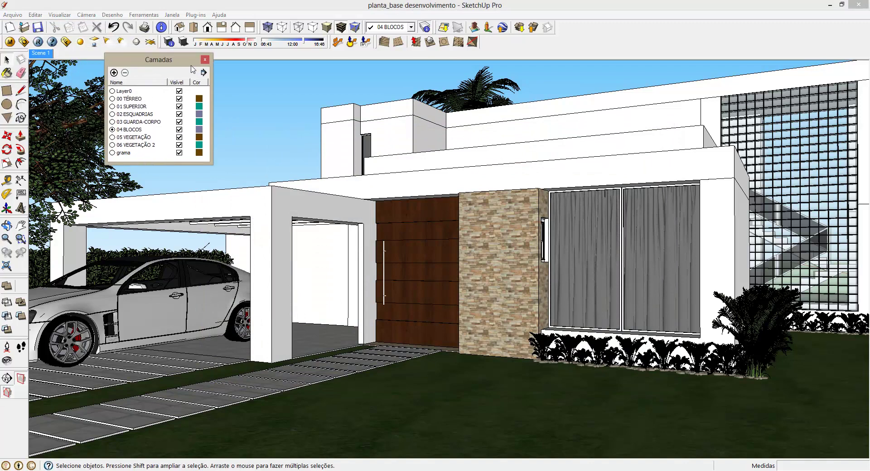
click(188, 149)
click(188, 142)
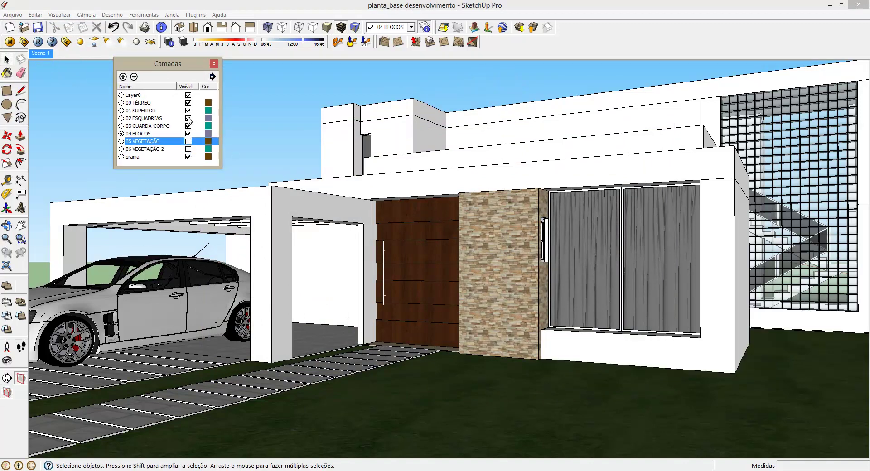
click(188, 119)
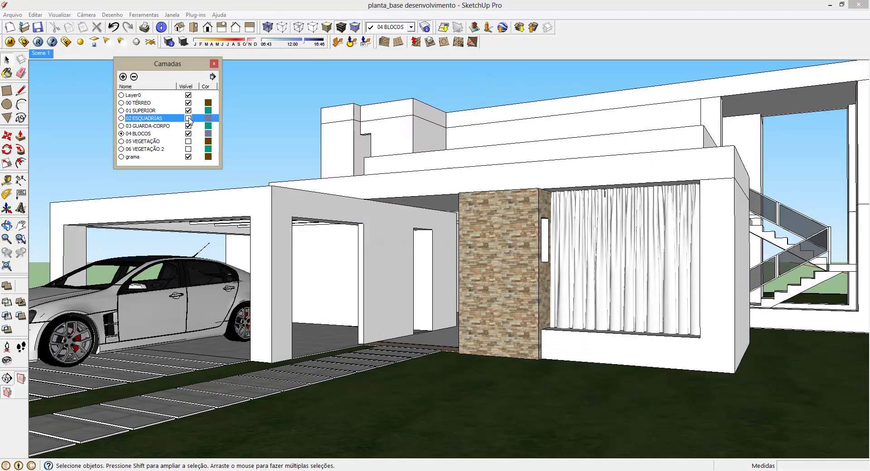
Step: Paint the nested curtain geometry with the Default material
click(603, 274)
double_click(602, 272)
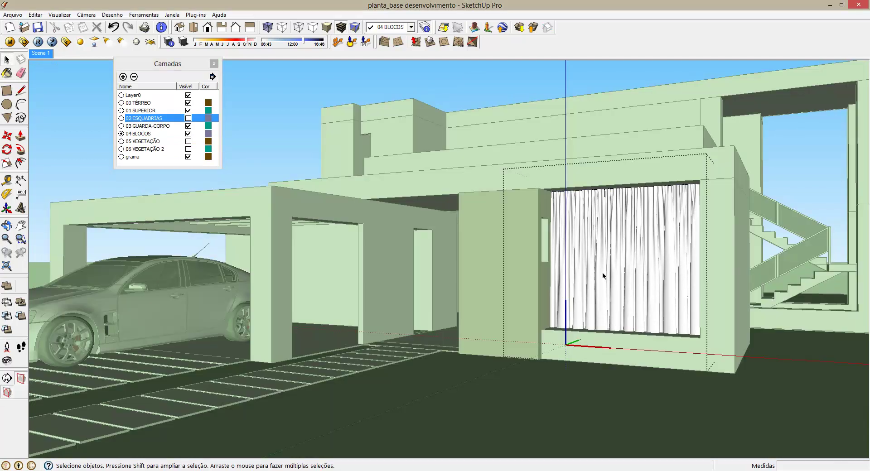
double_click(602, 271)
double_click(603, 272)
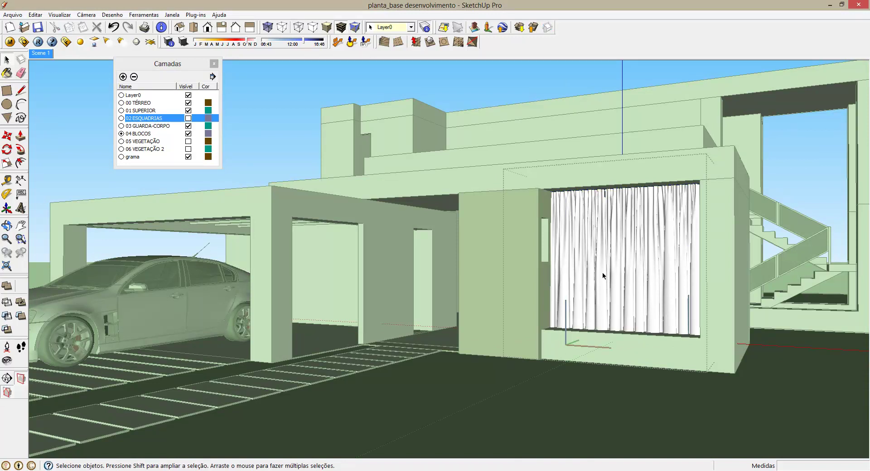
triple_click(602, 272)
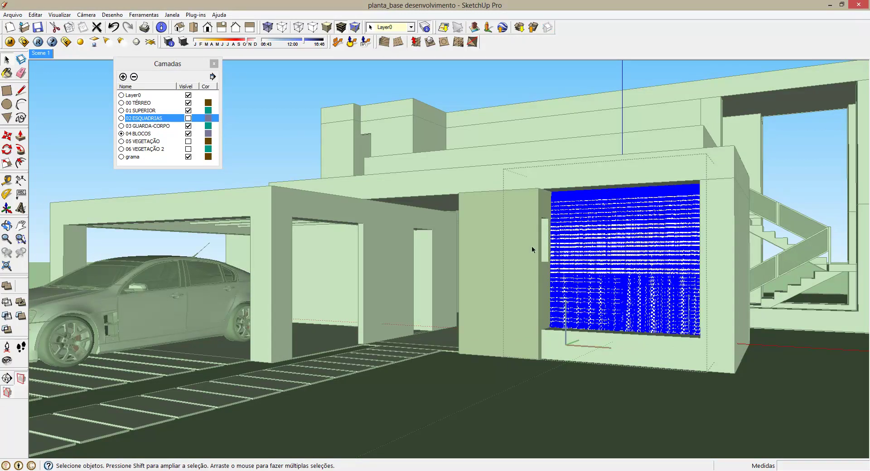
key(b)
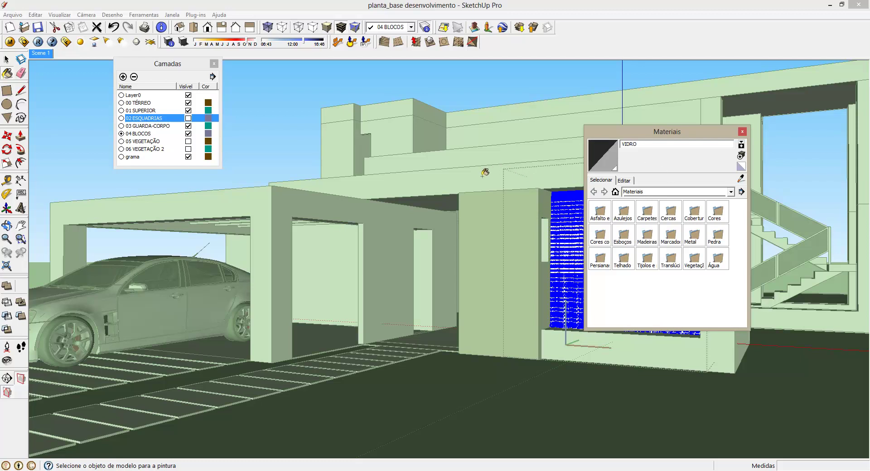
click(741, 166)
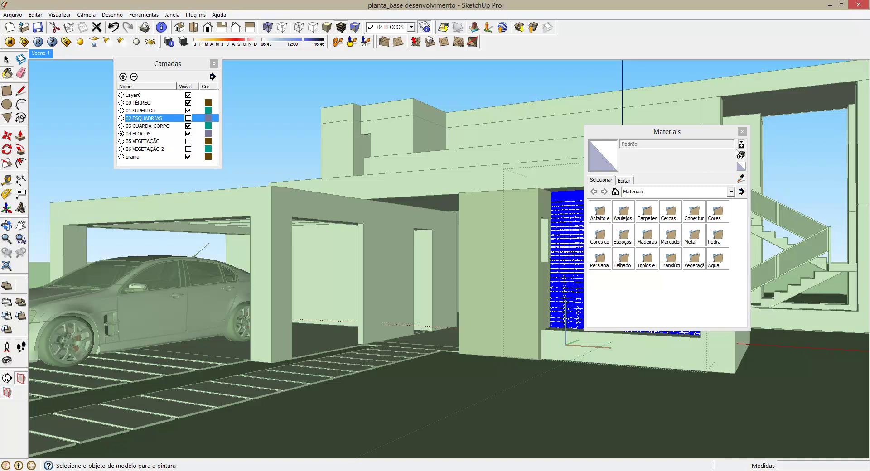
click(743, 131)
key(space)
click(291, 116)
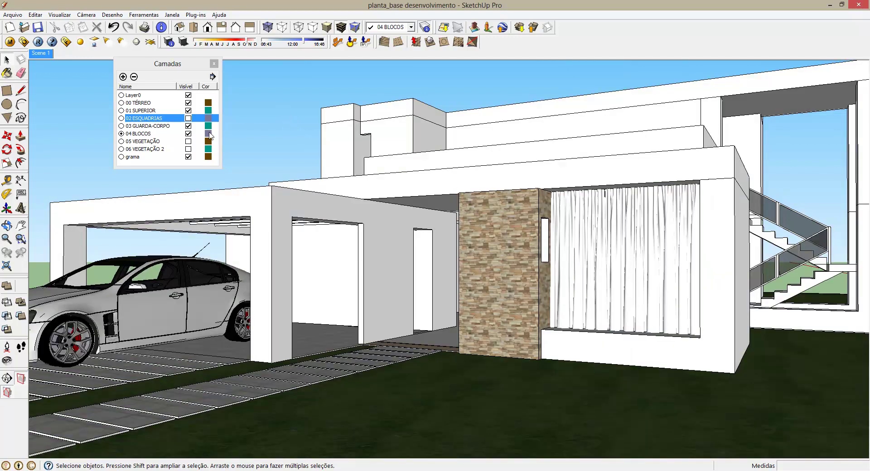
Step: Show the 02 ESQUADRIAS, 05 VEGETAÇÃO and 06 VEGETAÇÃO 2 layers again
click(188, 118)
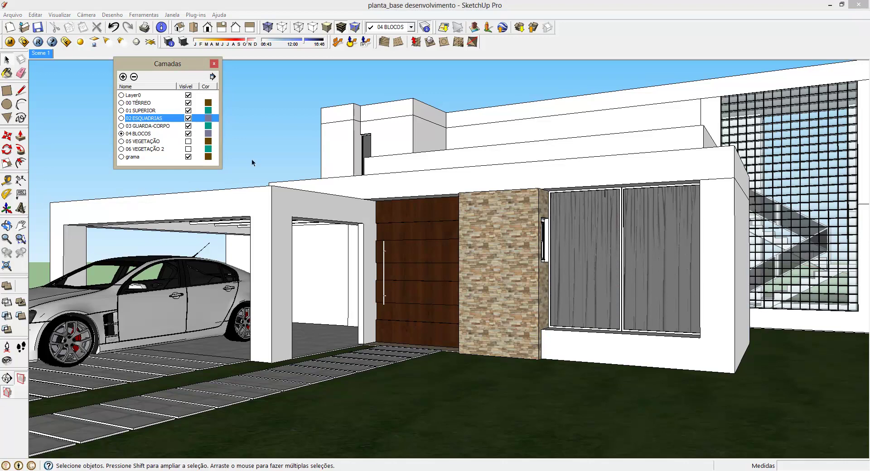
click(188, 141)
click(188, 148)
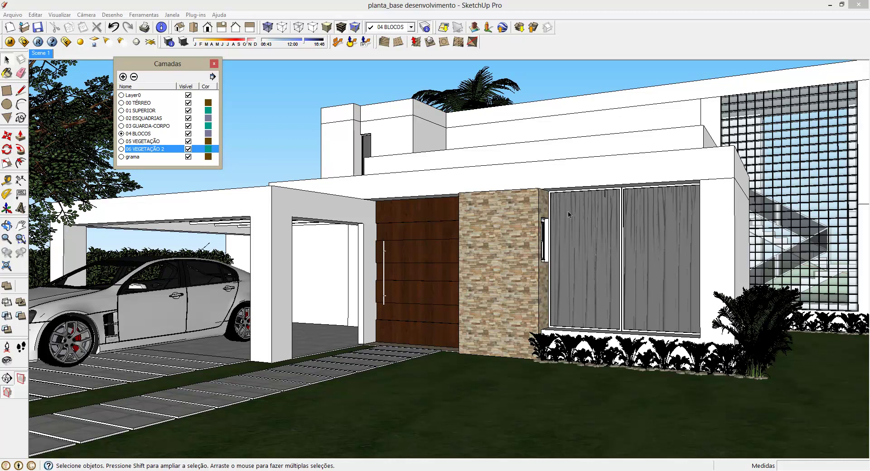
click(214, 64)
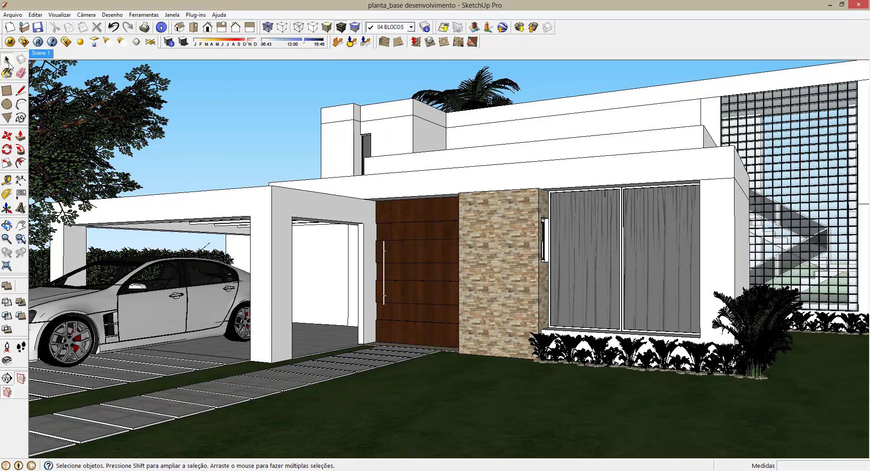
Step: Sample the window glass to identify its material as VIDRO
click(6, 73)
drag(700, 135, 286, 113)
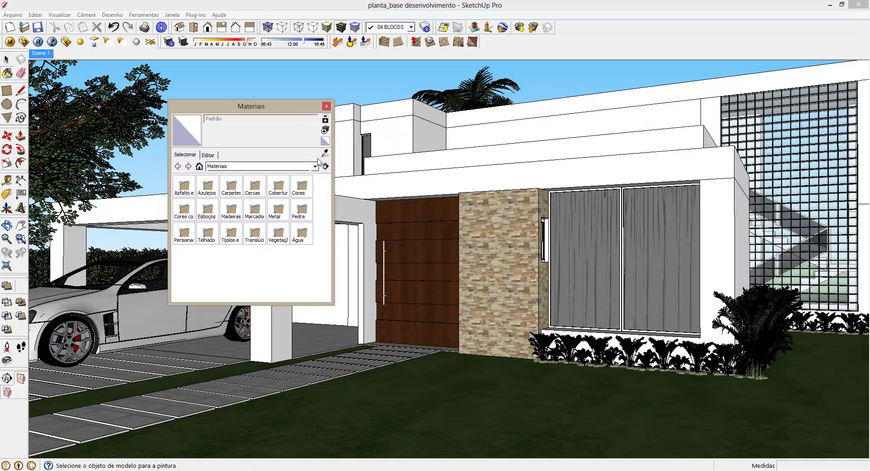
alt+click(583, 219)
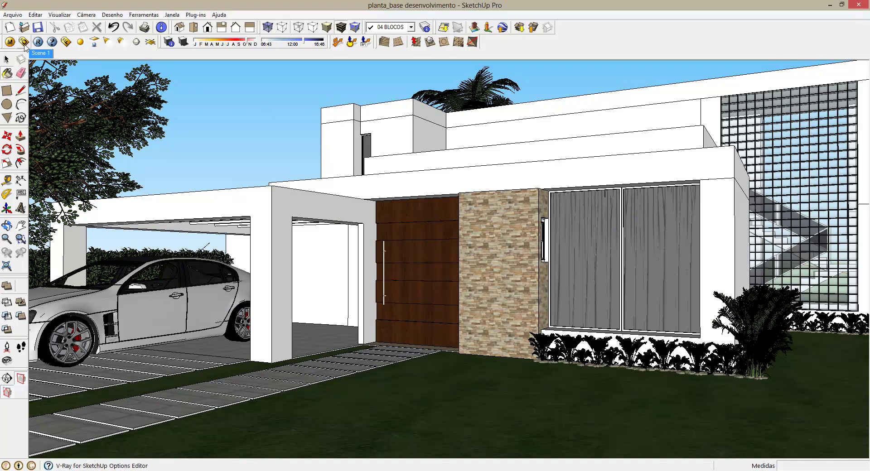
Step: Select VIDRO in the V-Ray Material Editor, then view render imagem Sket 01
click(10, 43)
drag(485, 146, 451, 91)
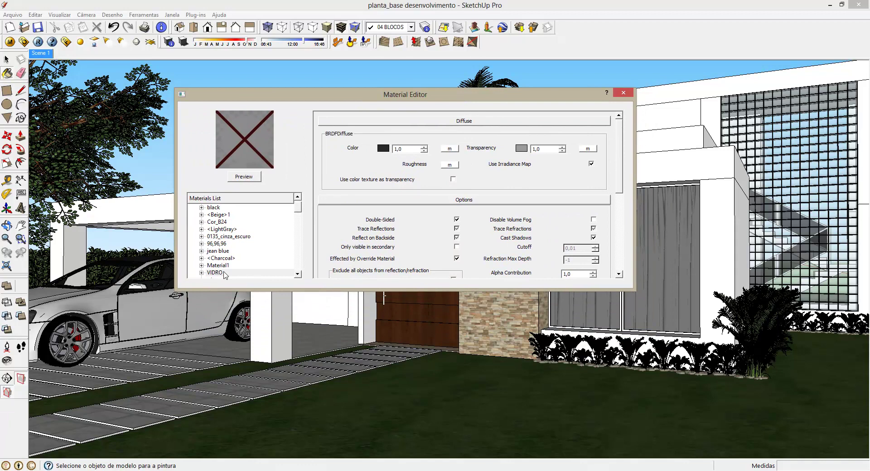
click(225, 274)
click(248, 177)
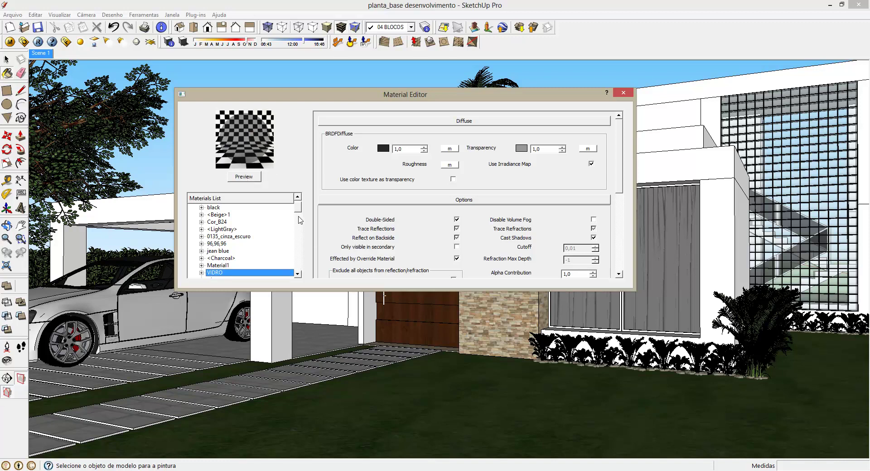
drag(299, 210, 299, 218)
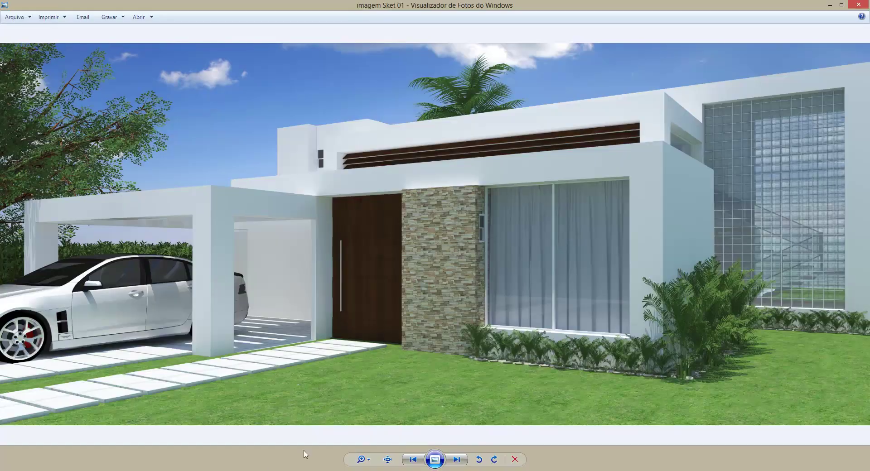
Step: Add a Reflection layer and a Refraction layer to the VIDRO material
click(830, 4)
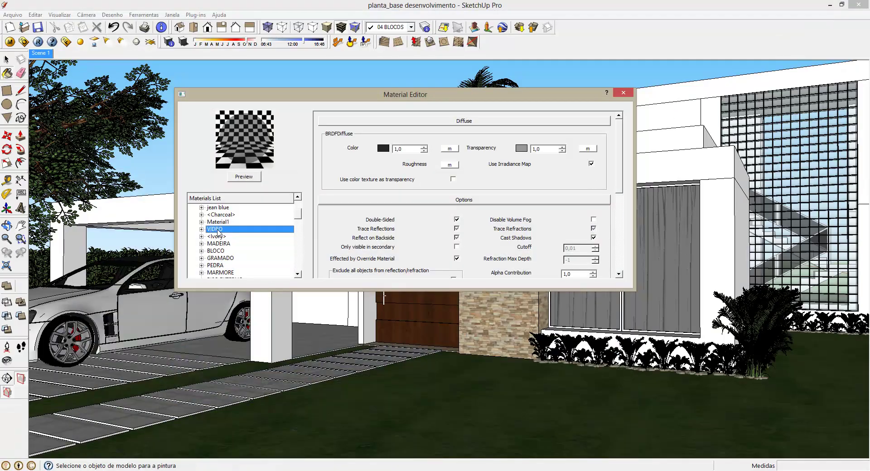
right_click(216, 231)
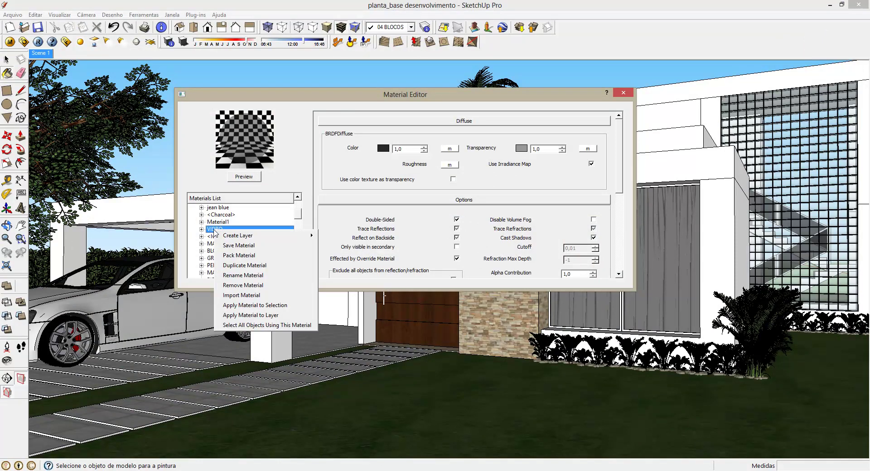
mouse_move(238, 235)
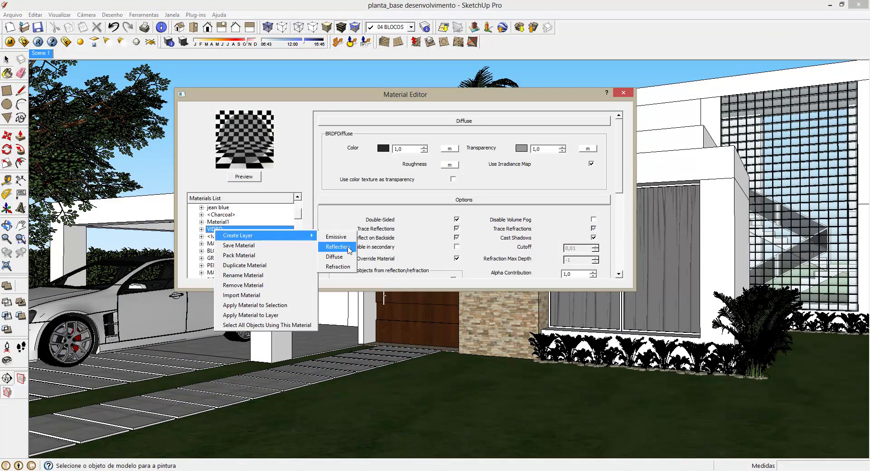
click(350, 250)
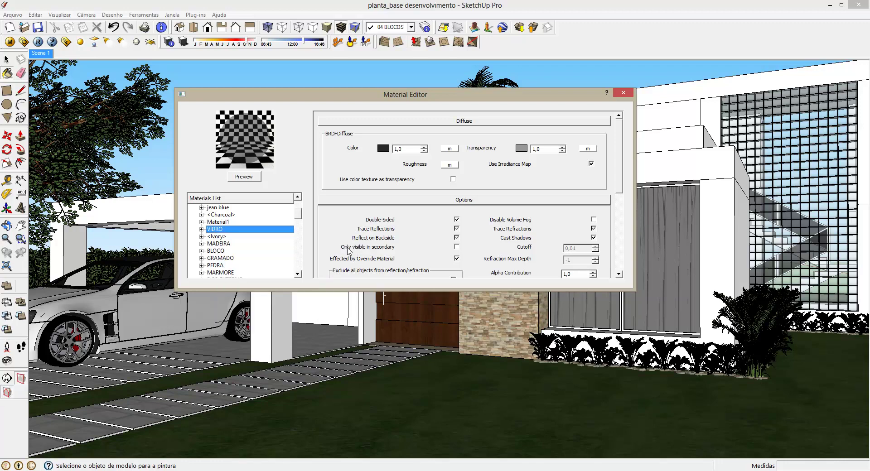
right_click(232, 232)
mouse_move(254, 236)
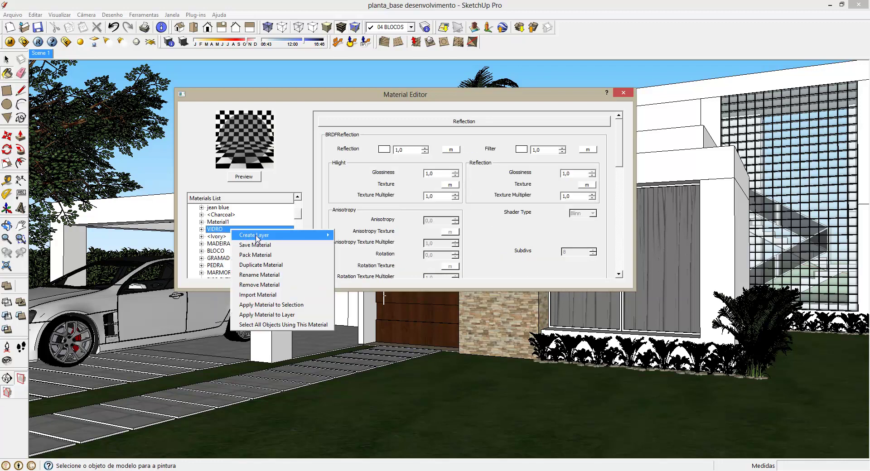
click(366, 267)
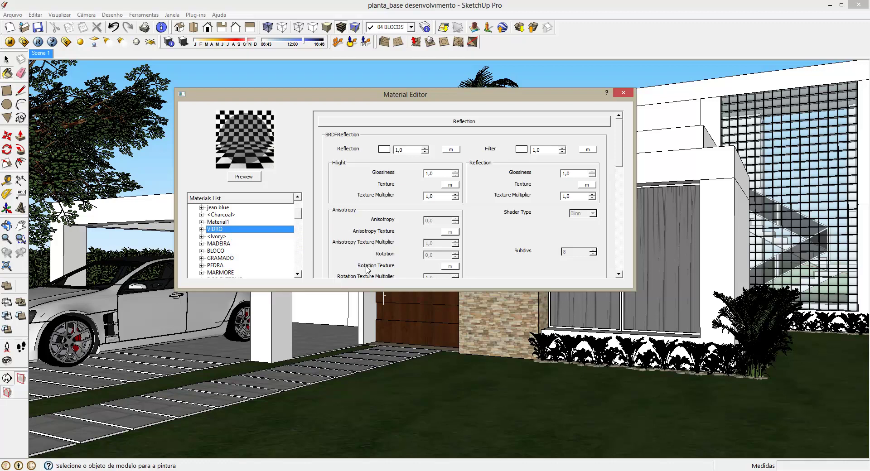
Step: Map VIDRO's reflection colour with a TexFresnel texture
click(451, 149)
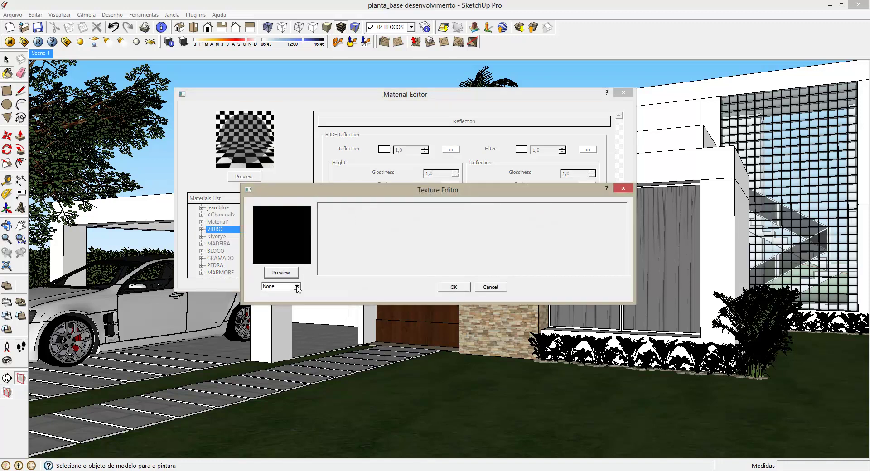
click(298, 286)
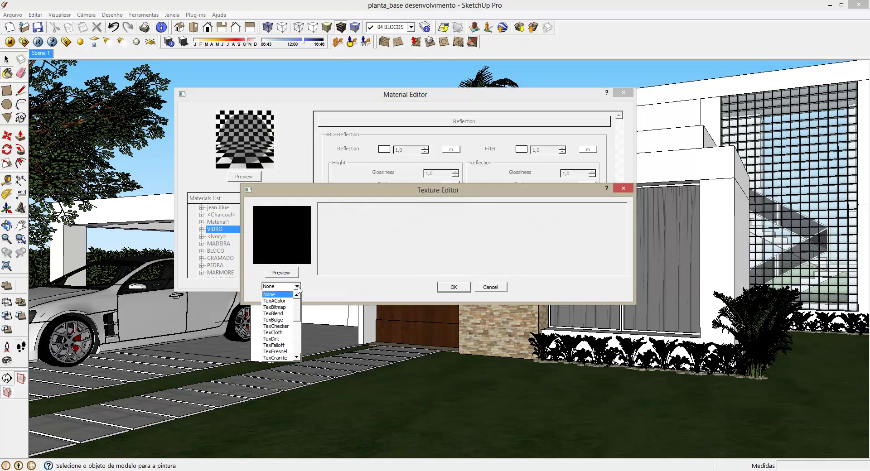
click(275, 352)
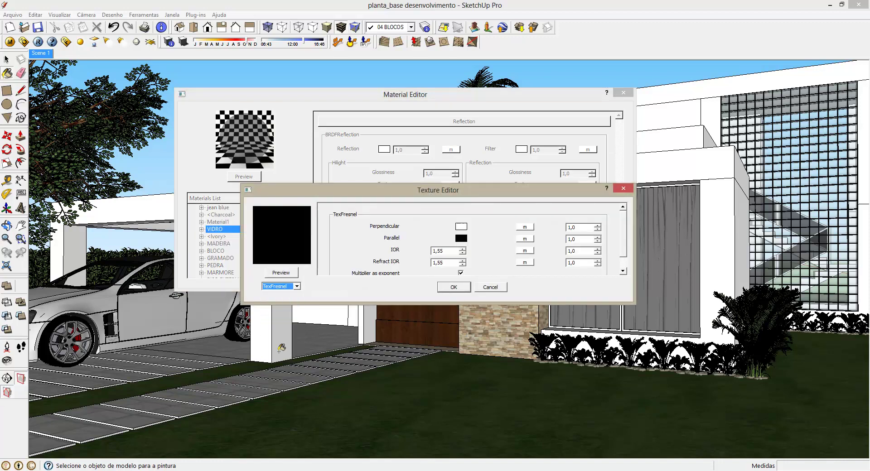
click(457, 289)
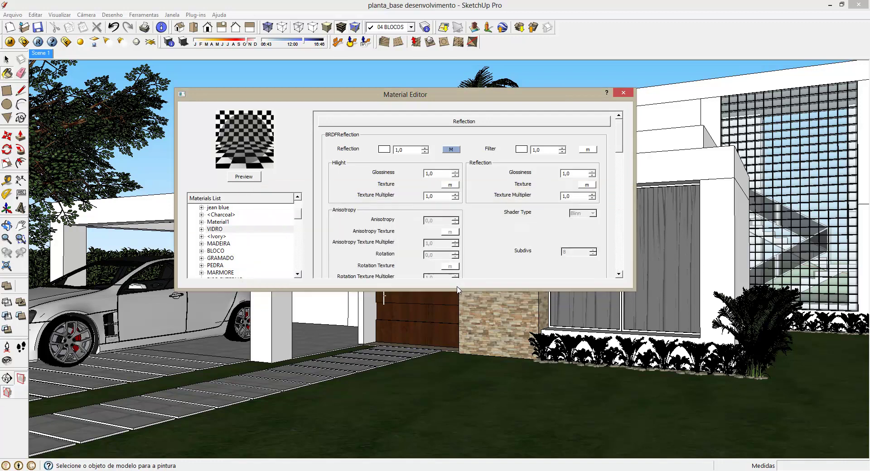
Step: Set VIDRO's diffuse colour to black and diffuse transparency to white
click(506, 123)
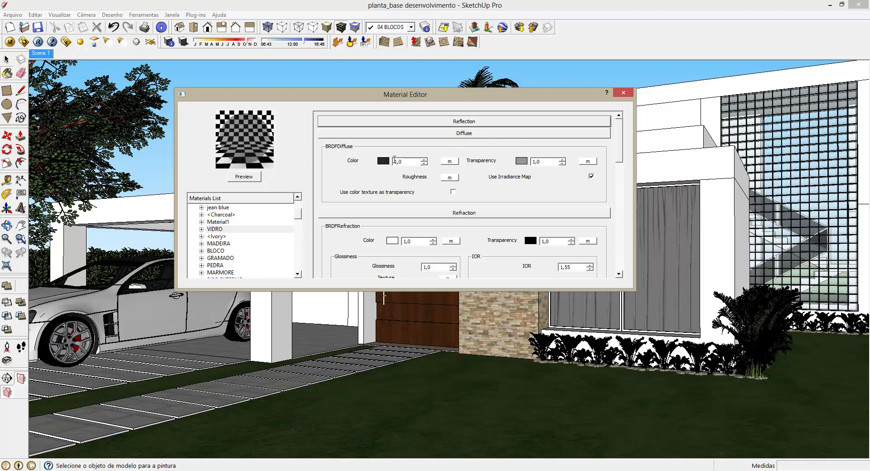
click(383, 162)
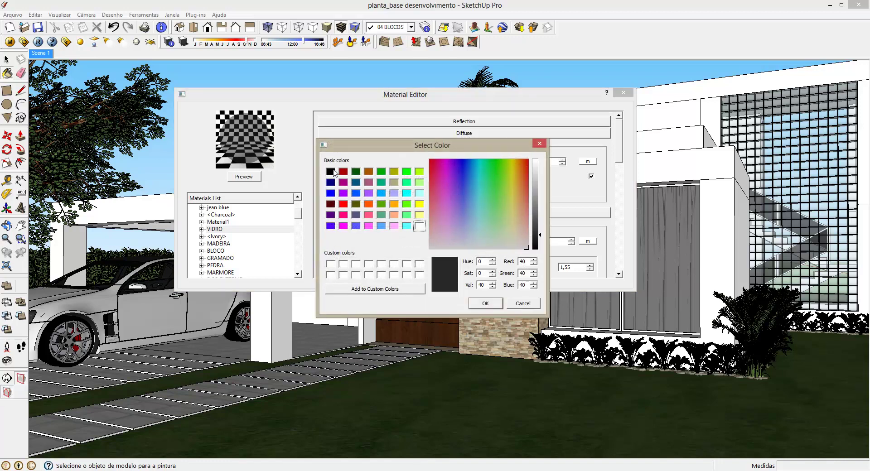
click(330, 172)
click(485, 304)
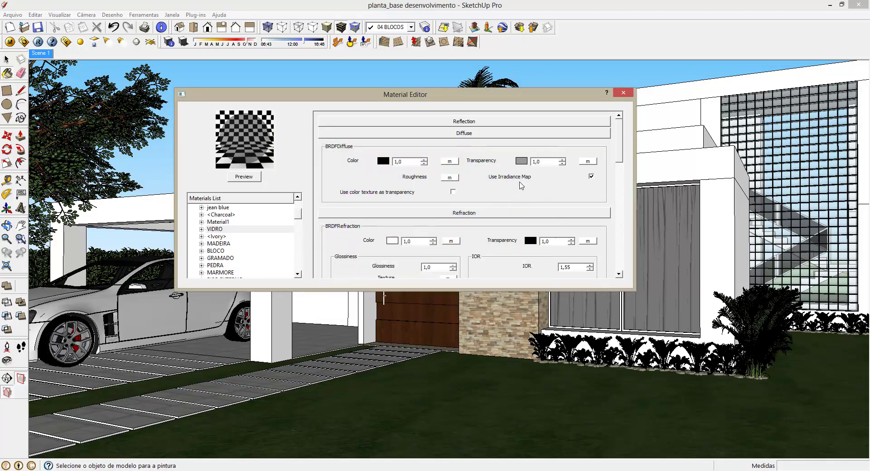
click(521, 162)
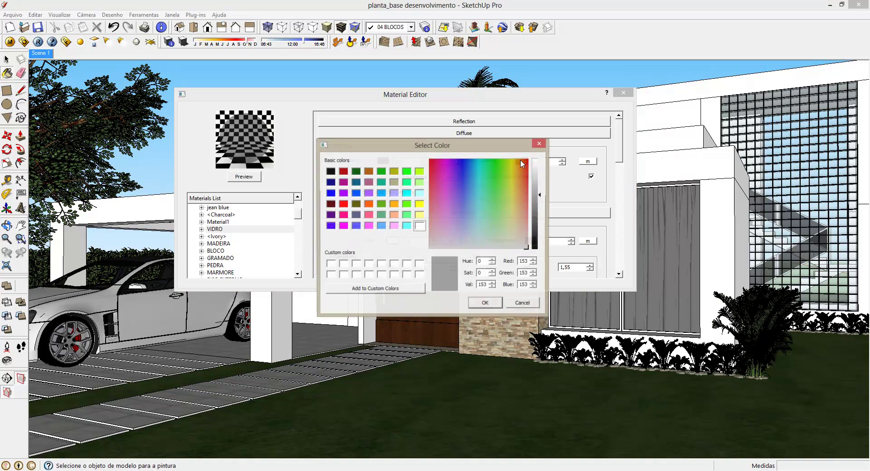
click(420, 226)
click(498, 302)
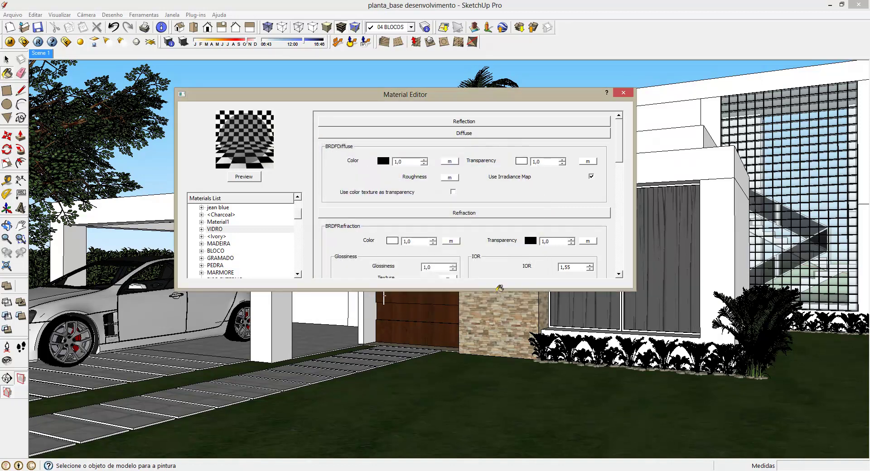
Step: Collapse the Diffuse, Refraction and Options sections and reselect VIDRO to refresh its preview
click(484, 134)
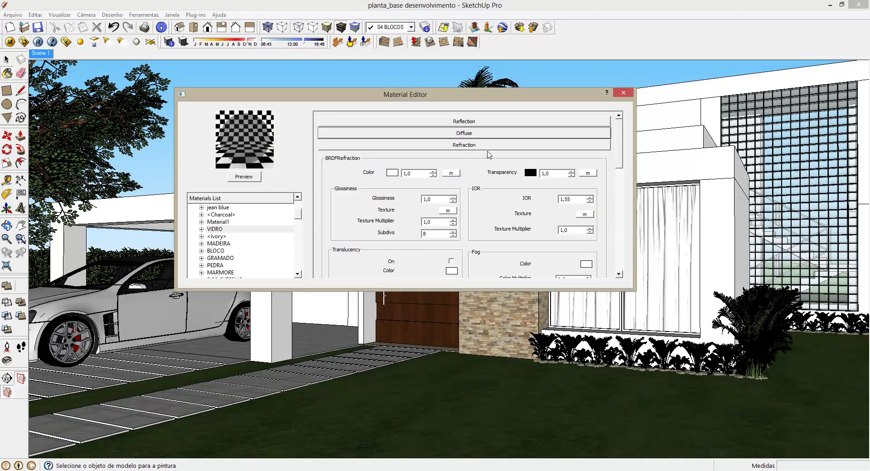
click(484, 146)
click(502, 158)
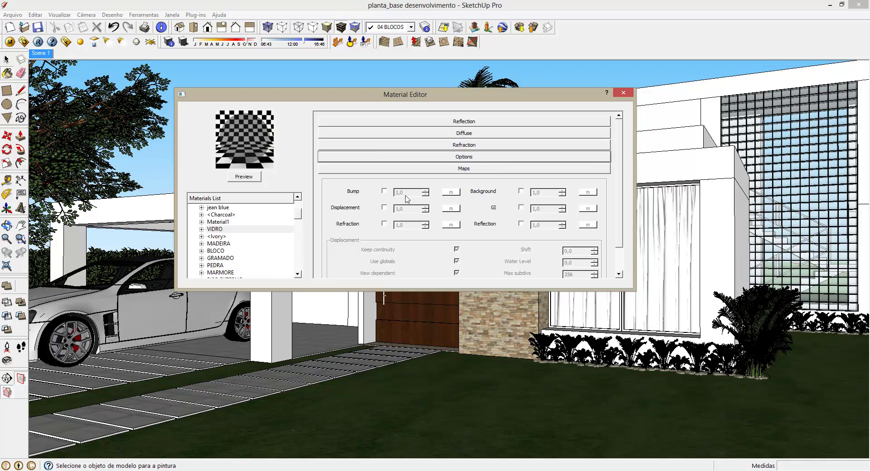
click(256, 229)
click(250, 180)
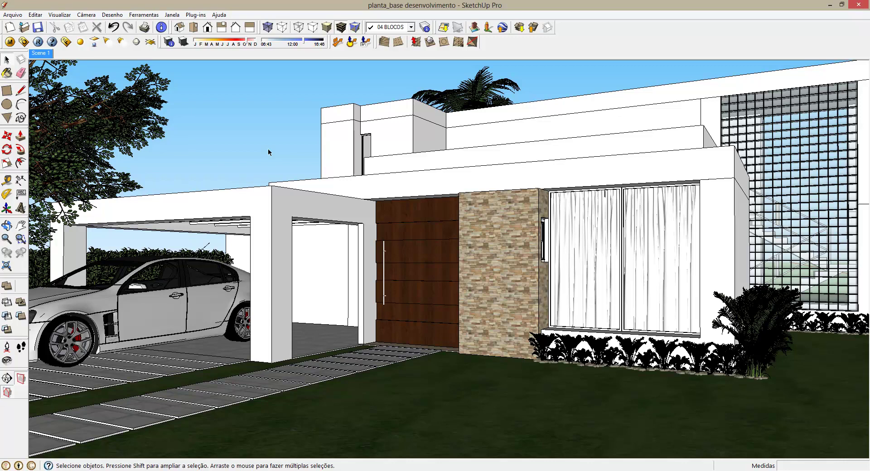
Step: Run a V-Ray render of the house facade to show the new reflective glass
click(38, 42)
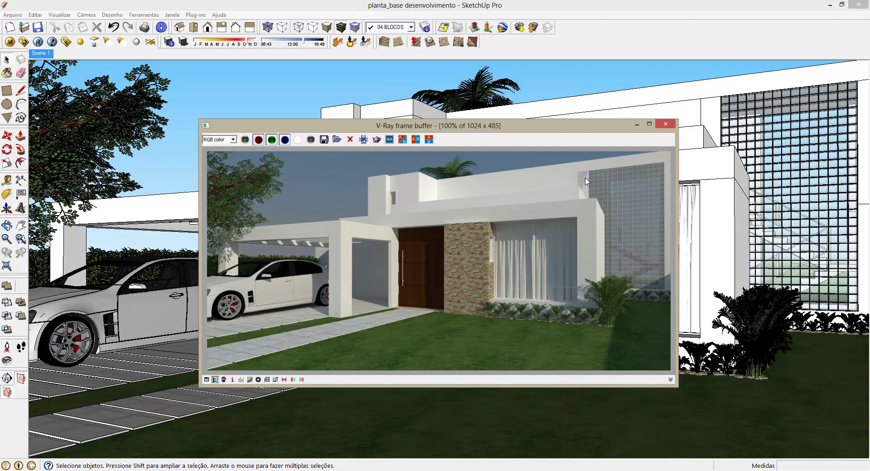
Step: Open the frame buffer's stamp variables window, move it over the render, then close it
click(670, 379)
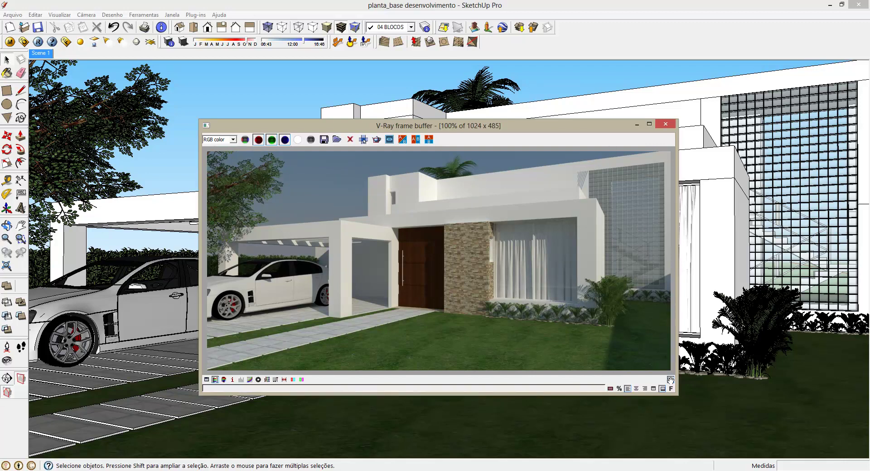
click(619, 388)
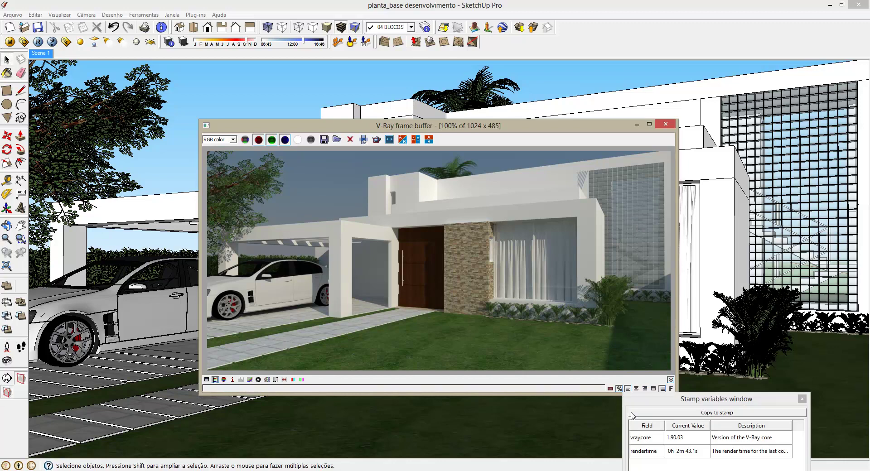
drag(763, 400, 498, 307)
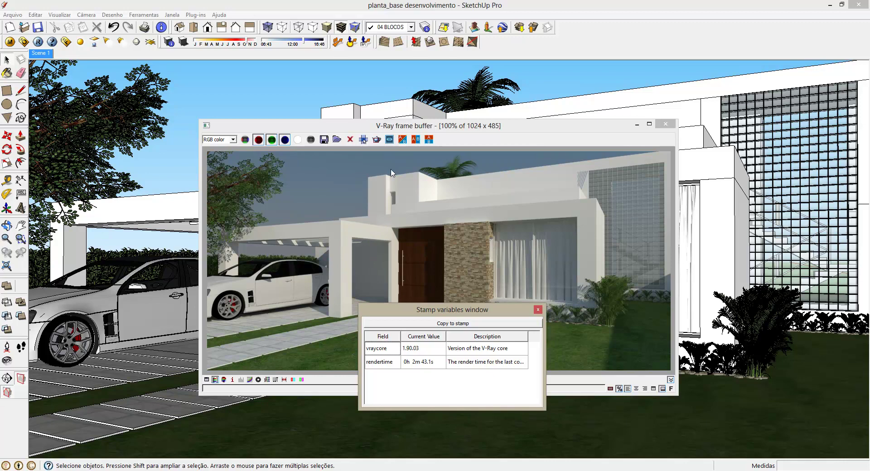
click(538, 310)
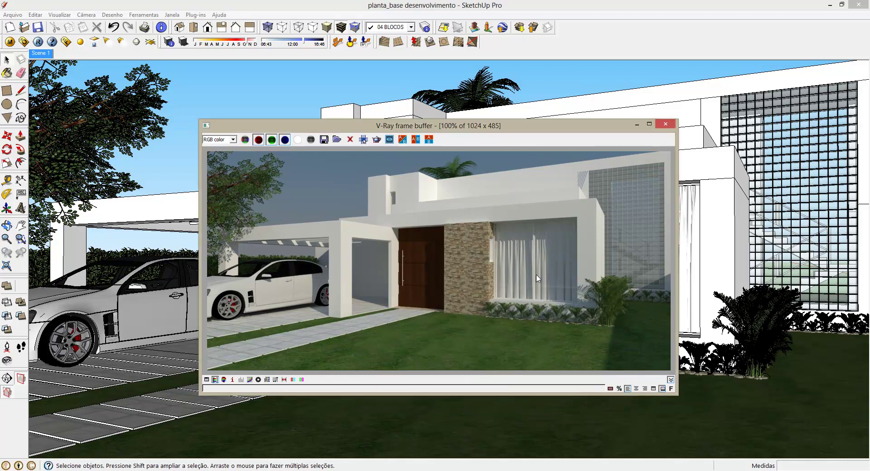
Step: Save the render as JPEG 'RENDER 02' and close the V-Ray frame buffer
click(324, 140)
click(453, 272)
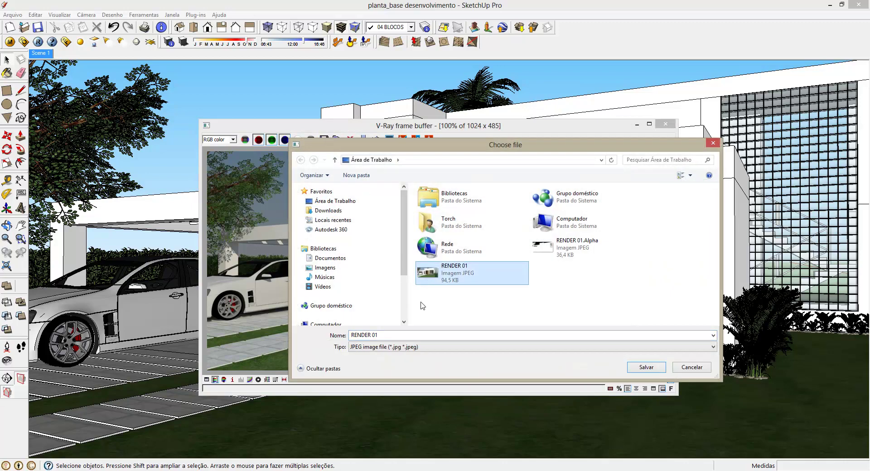
click(376, 335)
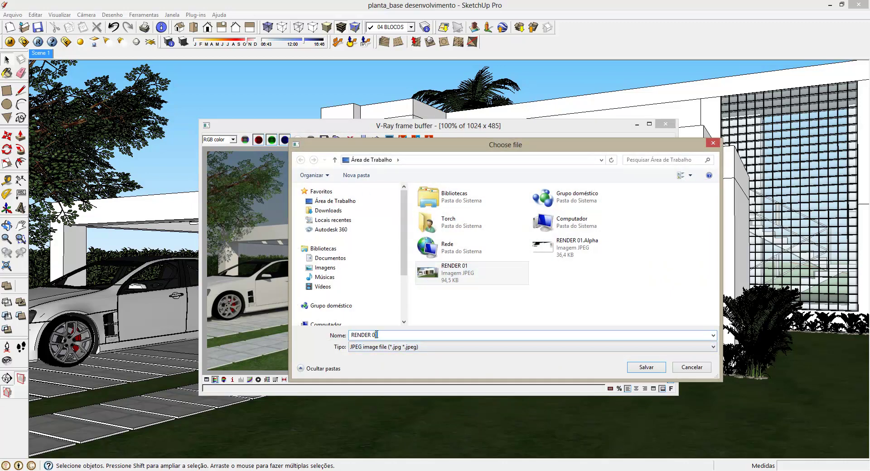
text(2)
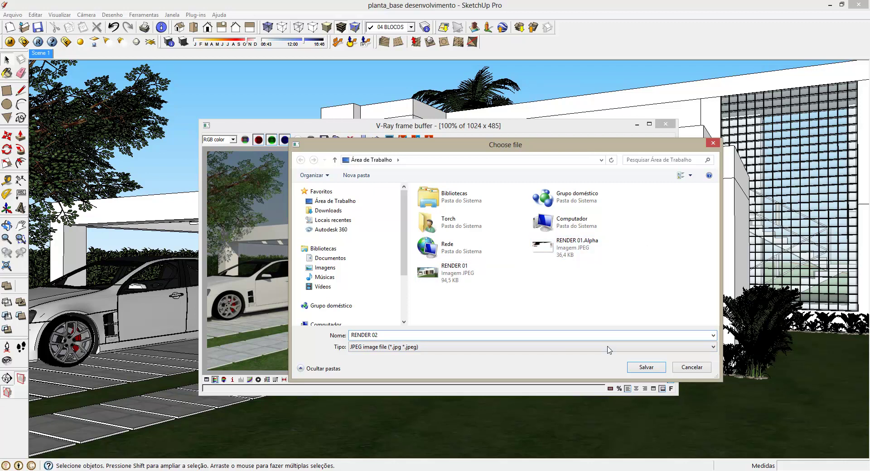
click(656, 368)
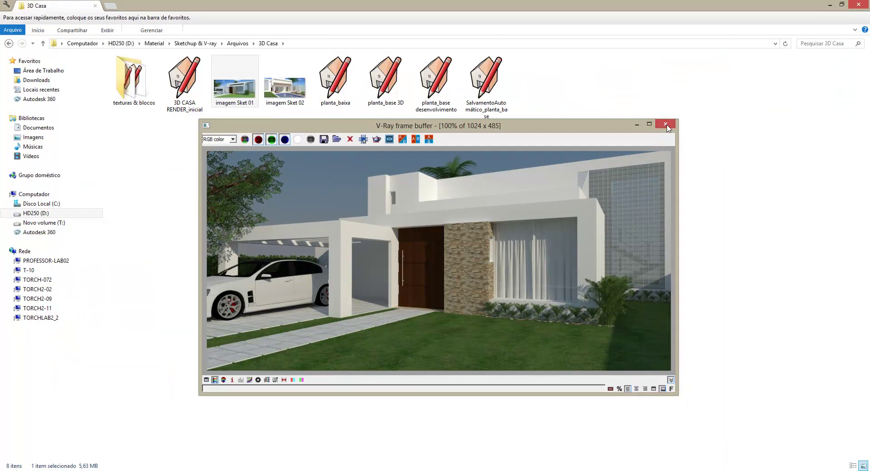
click(666, 125)
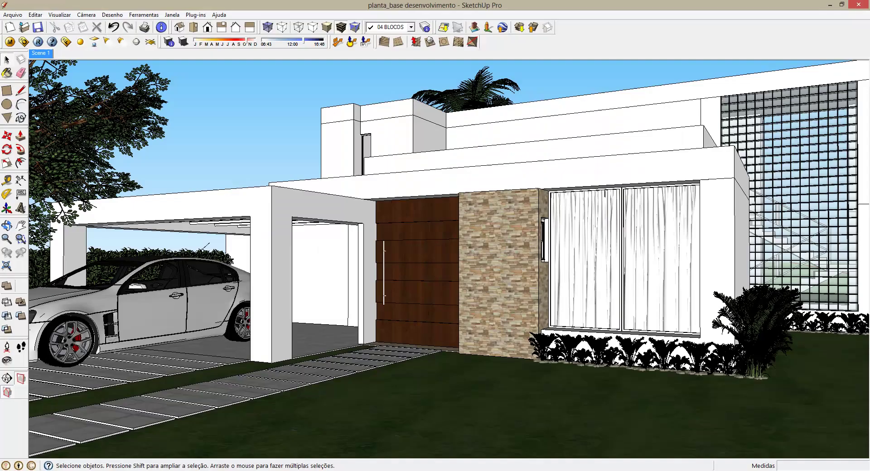
Step: Delete RENDER 01.Alpha and RENDER 02.Alpha from the Desktop, then open RENDER 01 for viewing
key(alt+Tab)
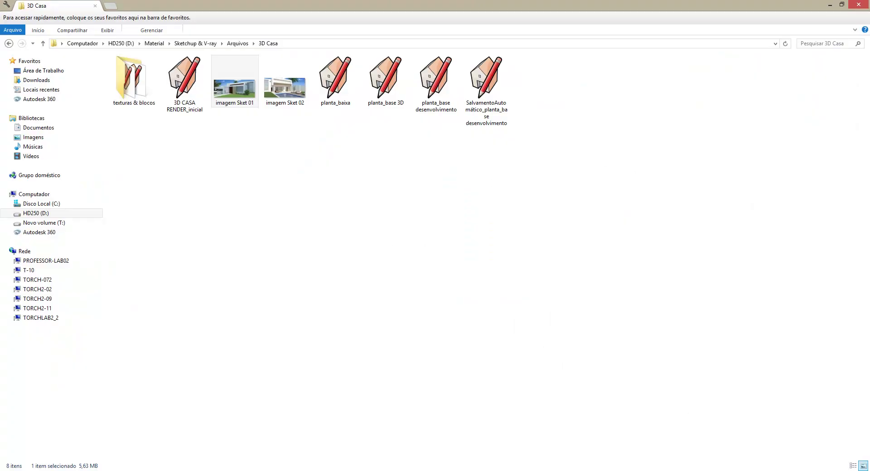
click(45, 71)
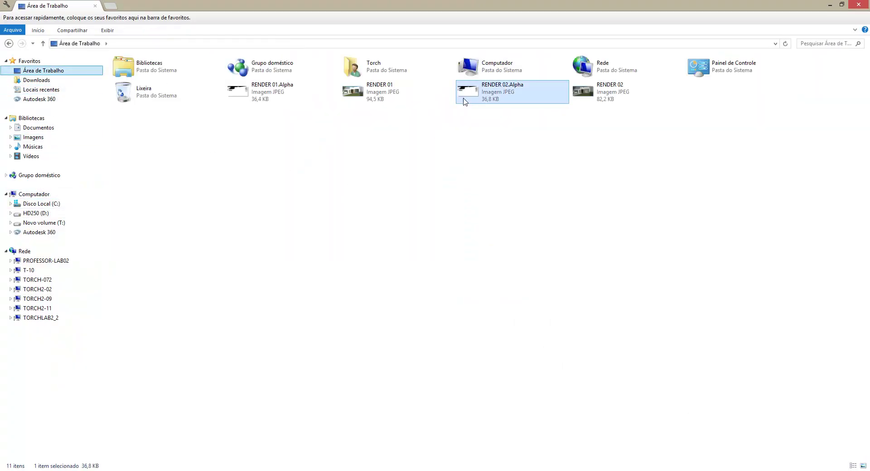
click(457, 102)
ctrl+click(272, 100)
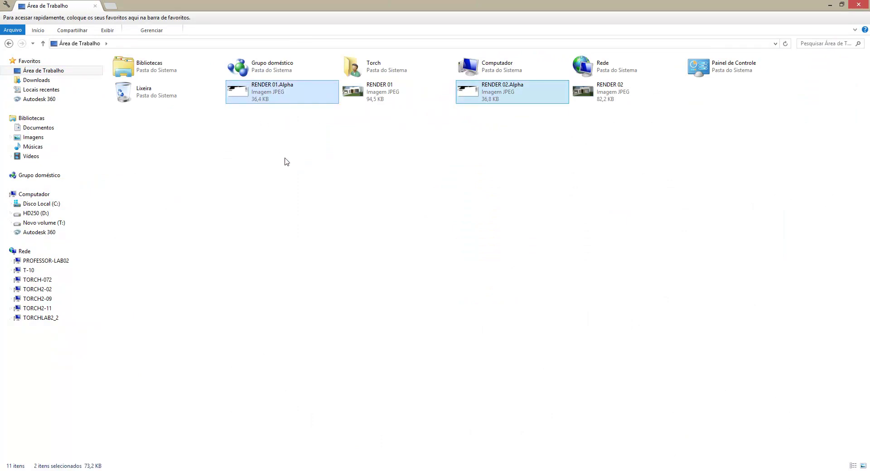
key(Delete)
click(252, 103)
double_click(242, 97)
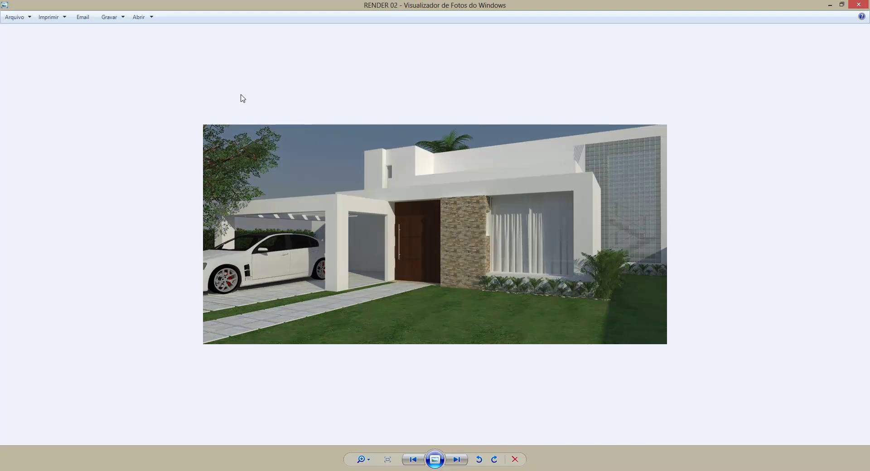
Step: Flip repeatedly between RENDER 01 and RENDER 02 to compare the glass, then close the viewer
key(Right)
key(Left)
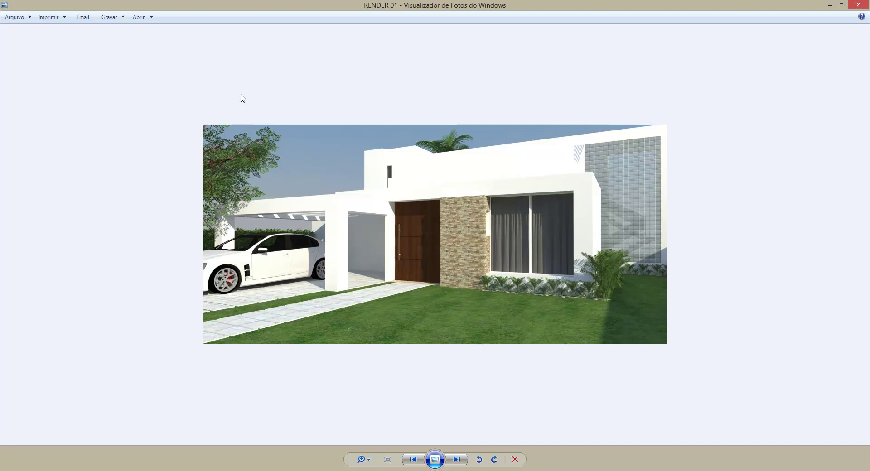
key(Right)
key(Right)
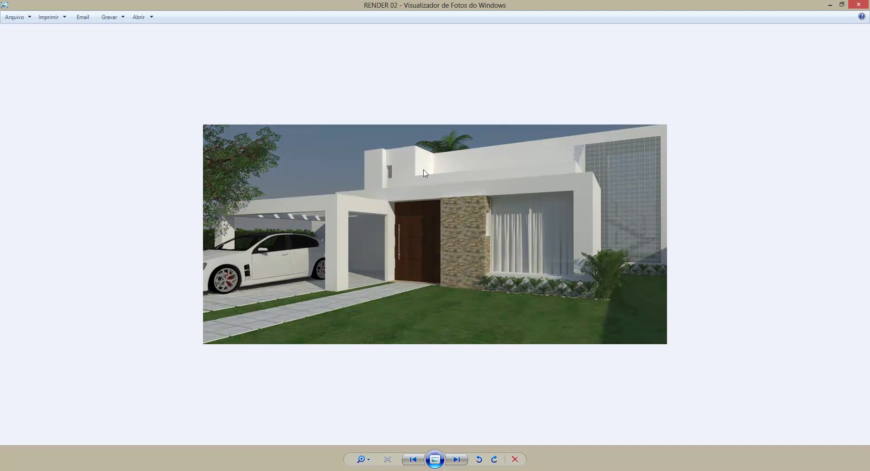
key(Left)
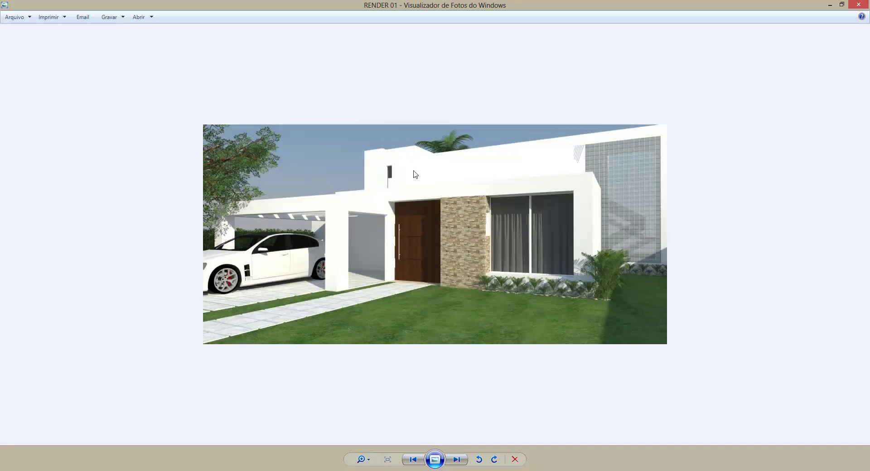
key(Right)
key(Left)
key(Right)
key(Left)
key(Right)
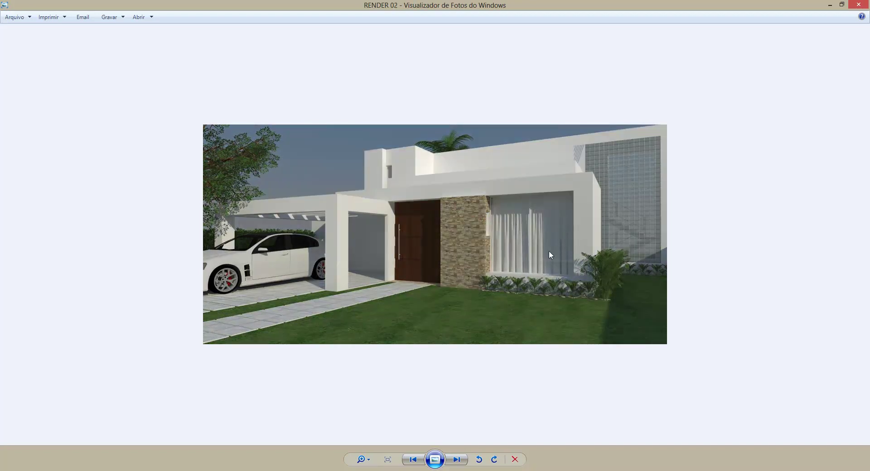
key(Left)
key(Right)
key(Left)
key(Right)
key(Left)
click(862, 8)
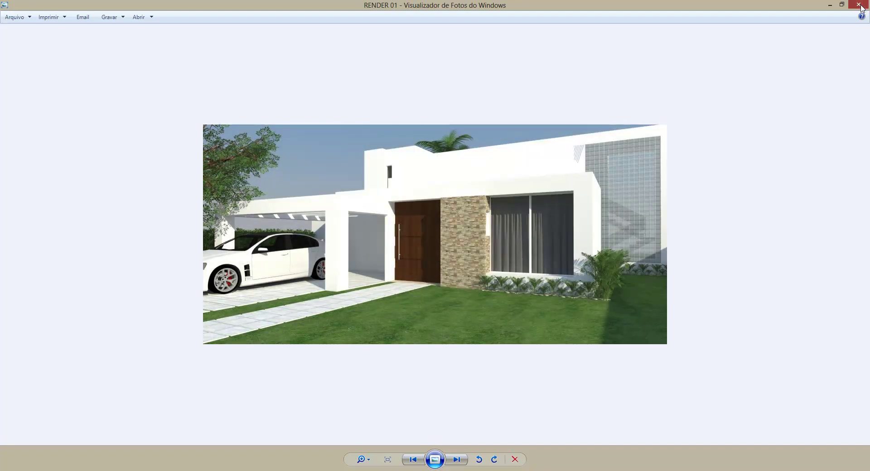